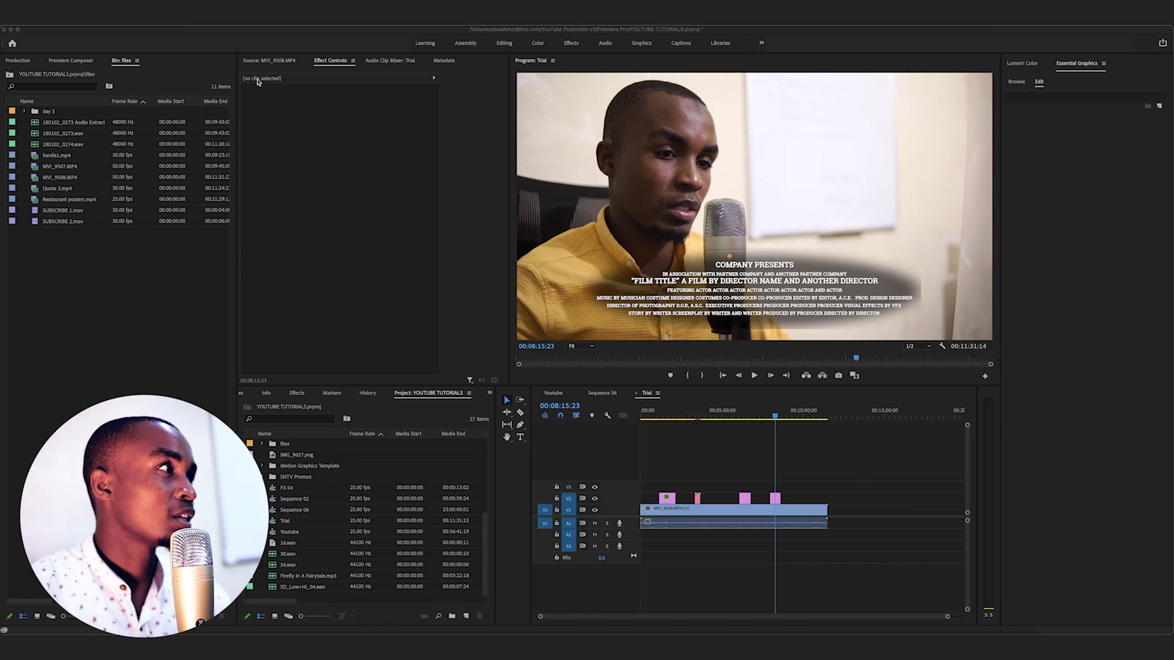
Step: Create a new legacy title named Title 01 and dismiss the retirement notice
left_click(356, 283)
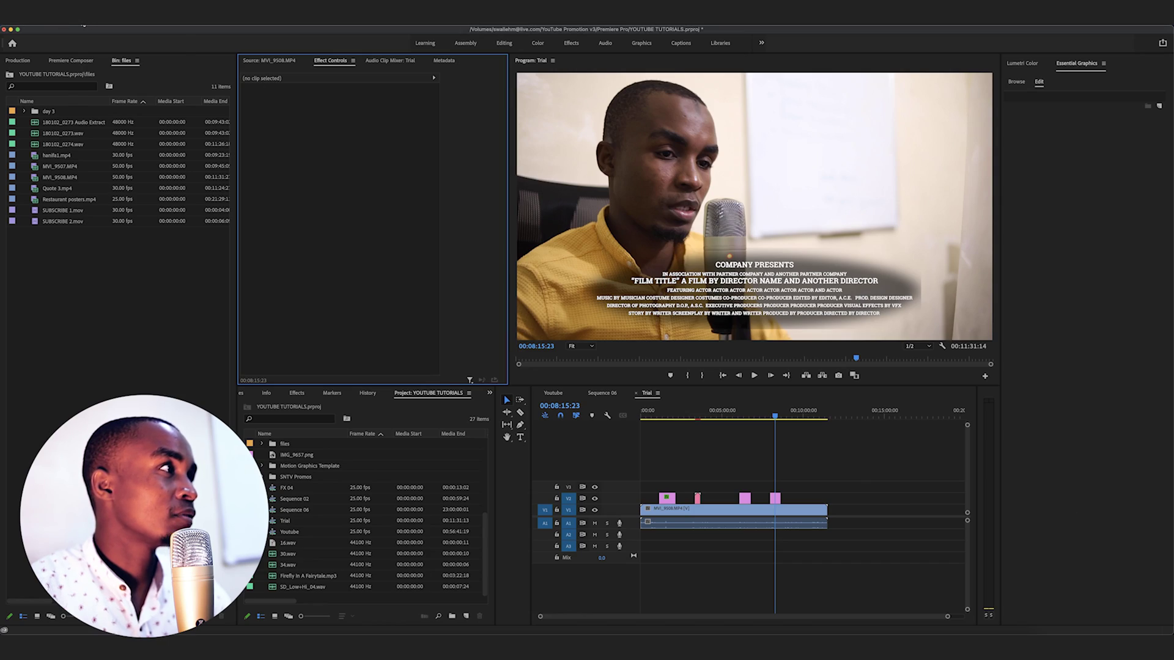
left_click(84, 25)
mouse_move(132, 26)
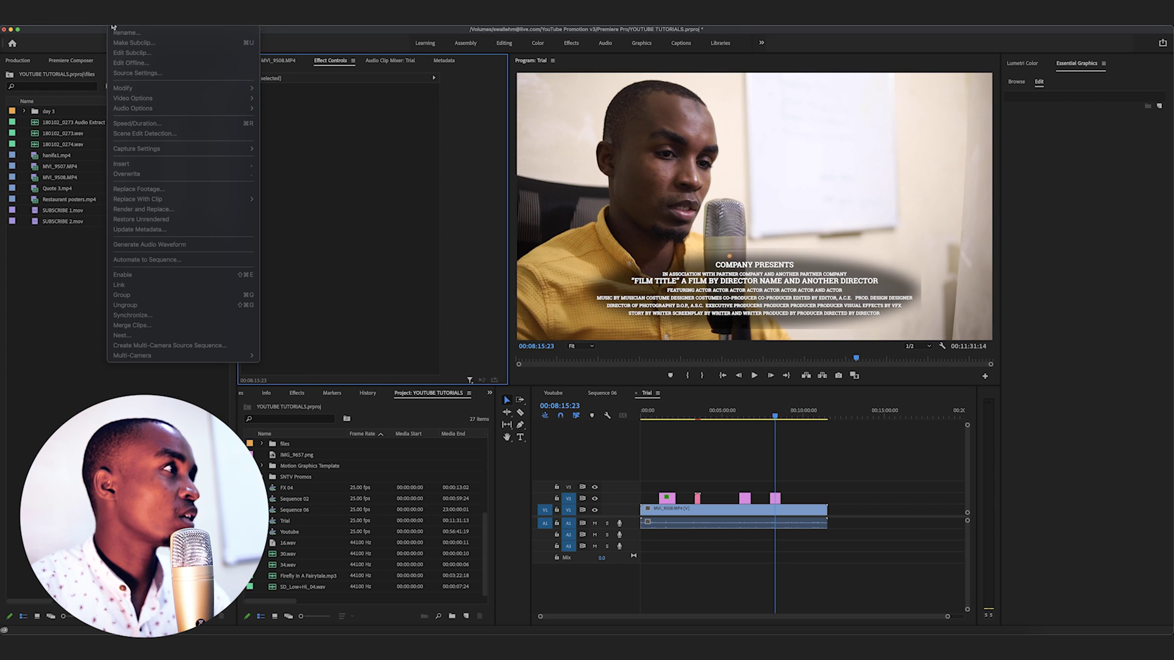
mouse_move(84, 26)
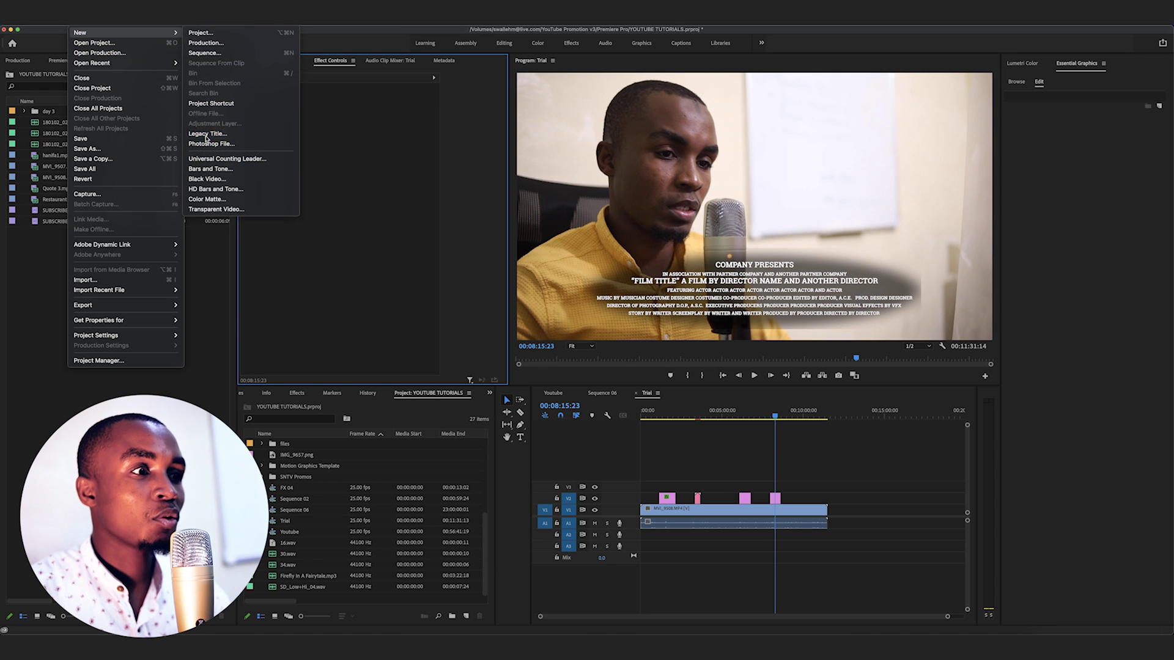
left_click(206, 134)
left_click(564, 363)
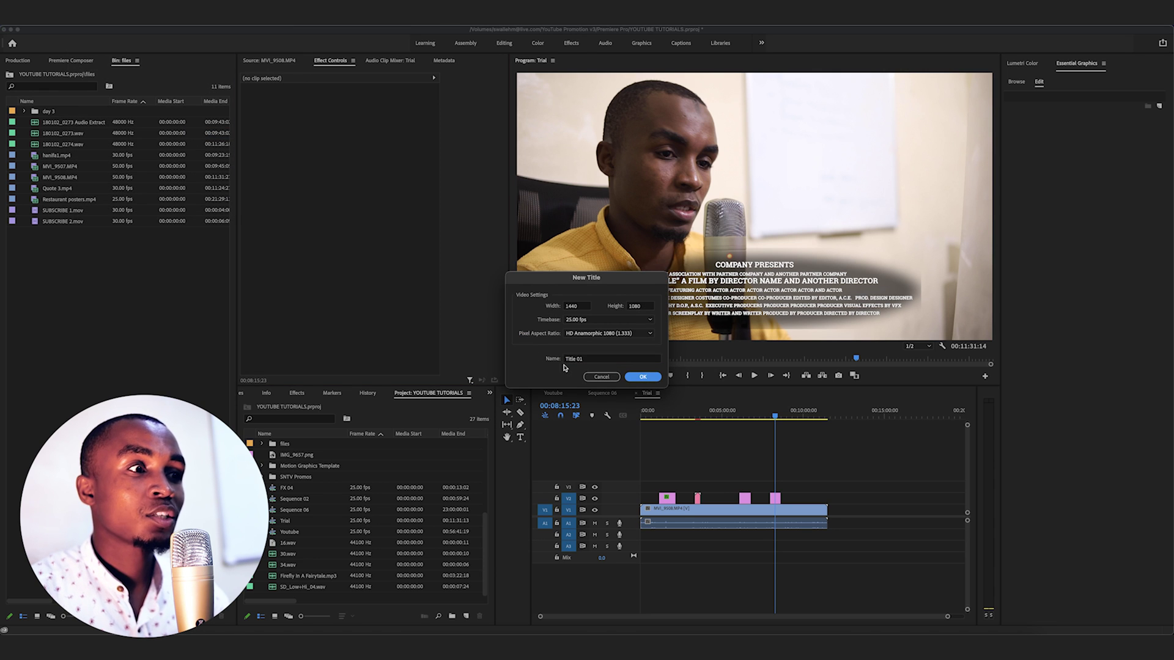
key("Return")
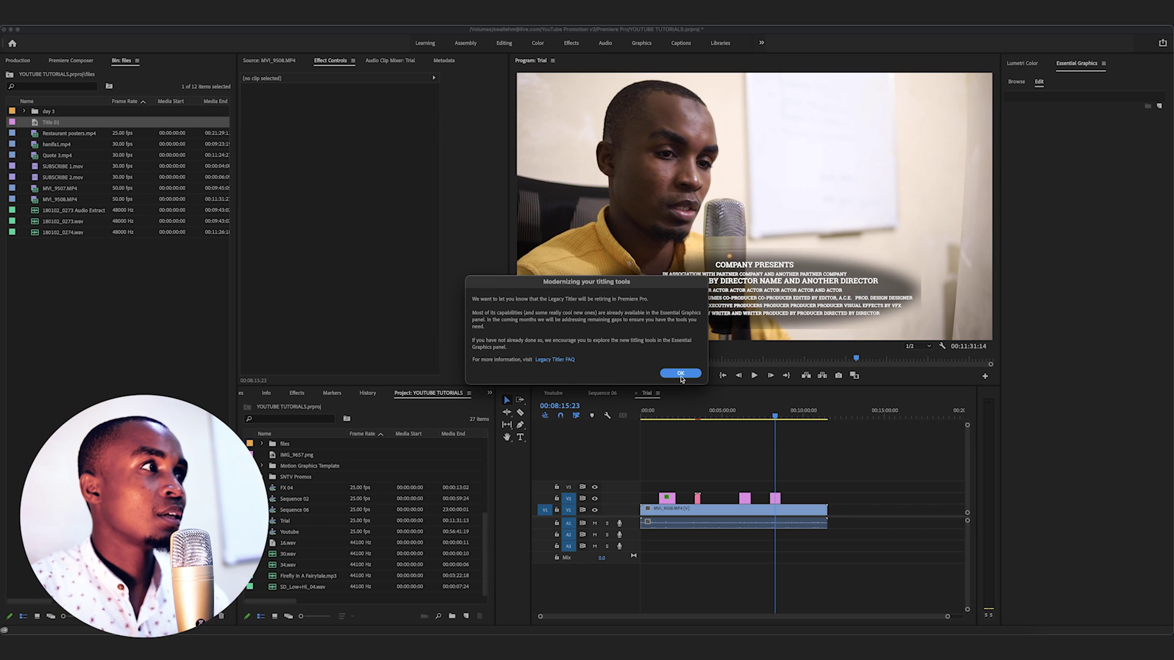
left_click(680, 373)
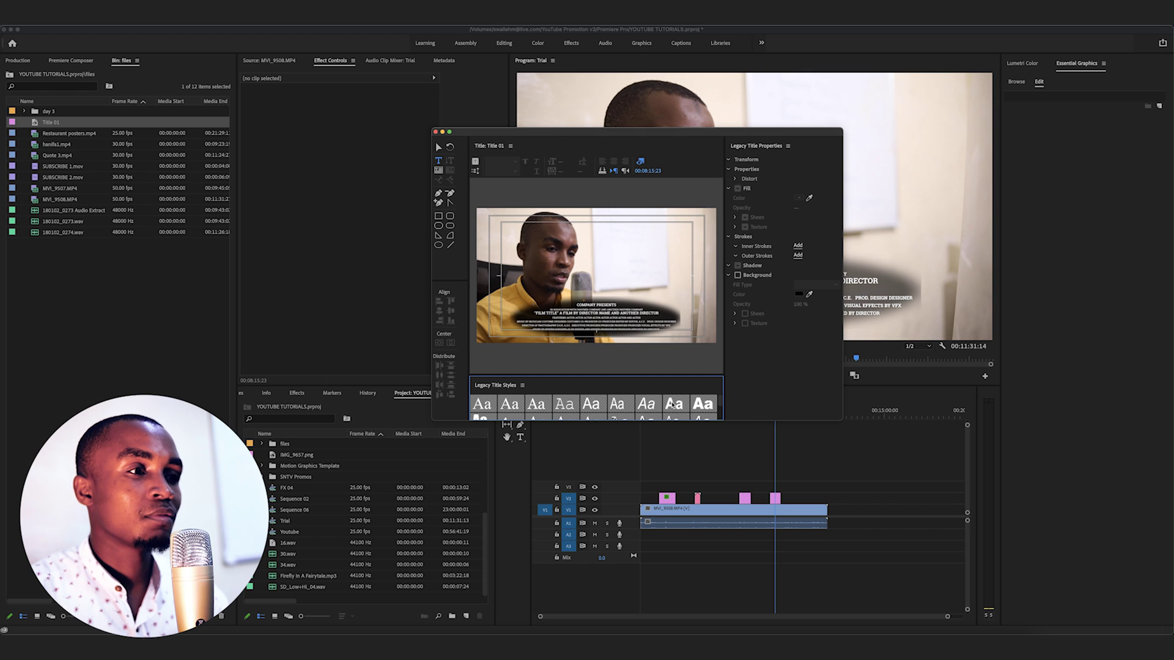
Step: Enlarge and reposition the Title editor window so more title styles are visible
left_click_drag(672, 422, 673, 547)
left_click_drag(659, 137, 638, 104)
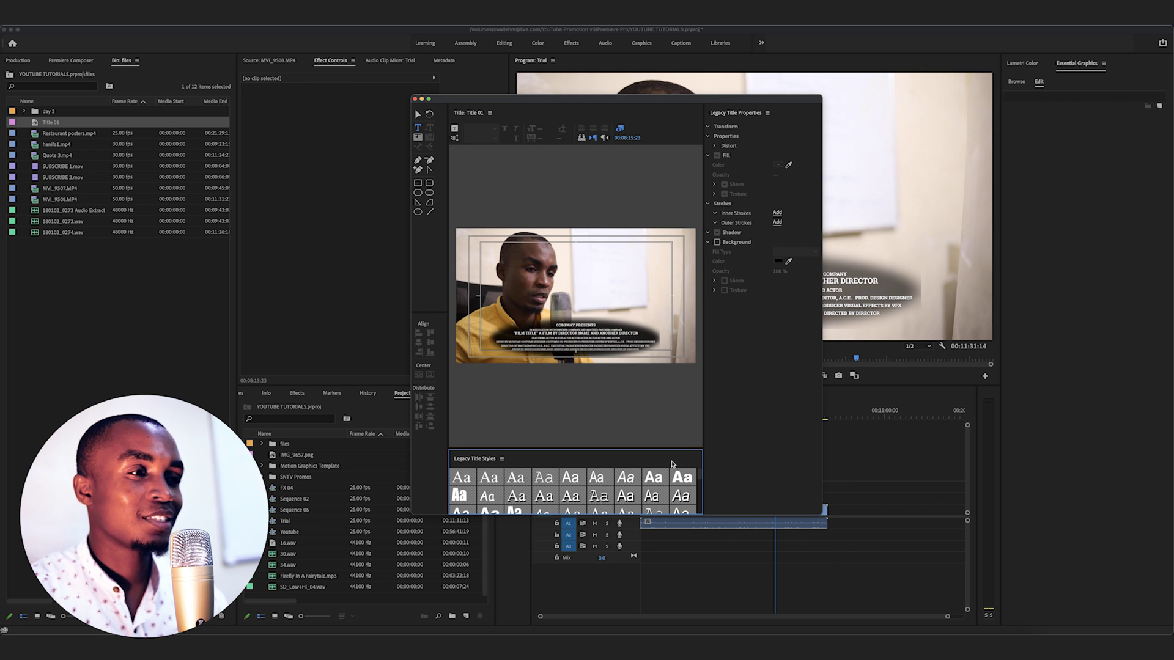
left_click_drag(669, 449, 541, 312)
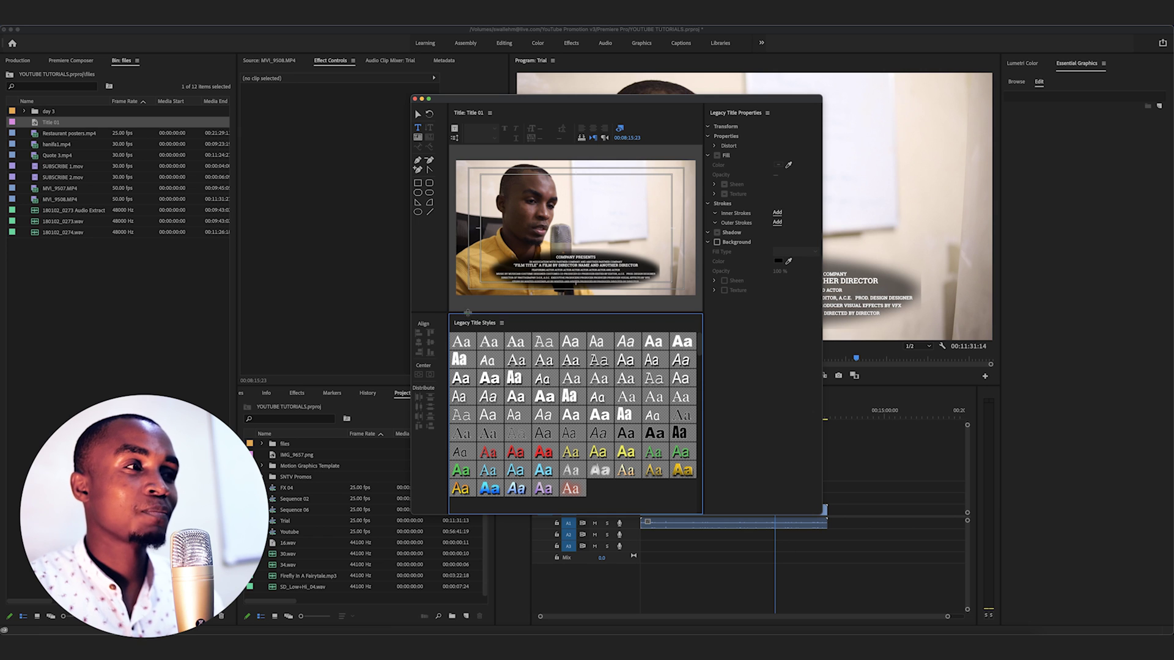
Step: Close the Title 01 editor and scroll through the Essential Graphics templates
left_click(415, 99)
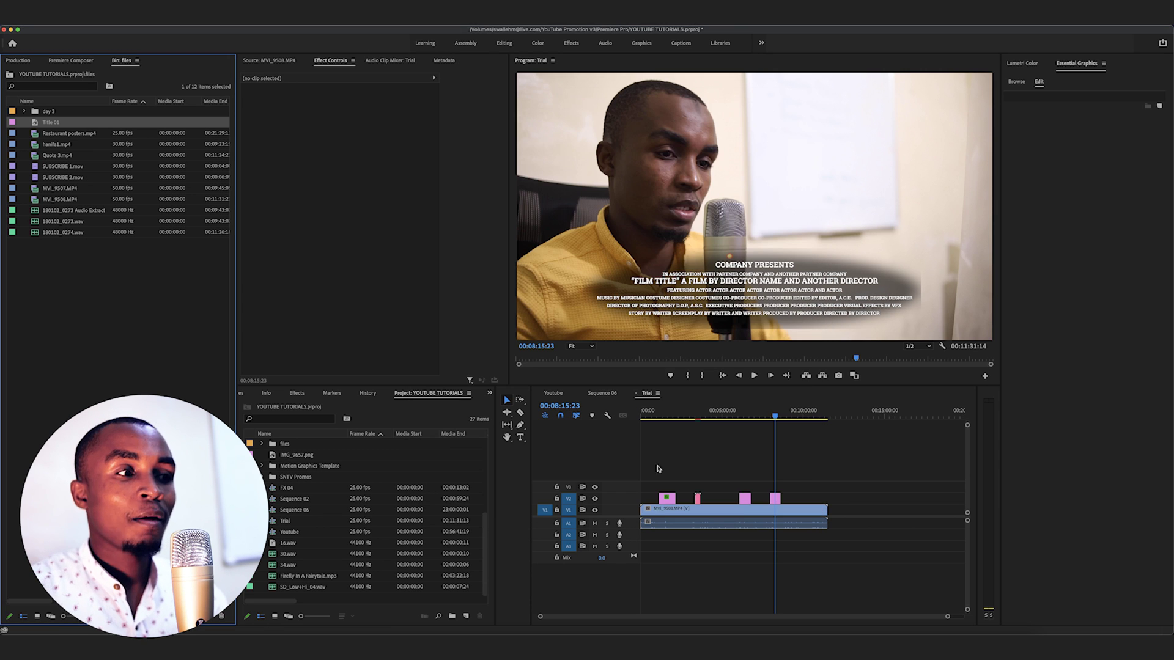
left_click(790, 490)
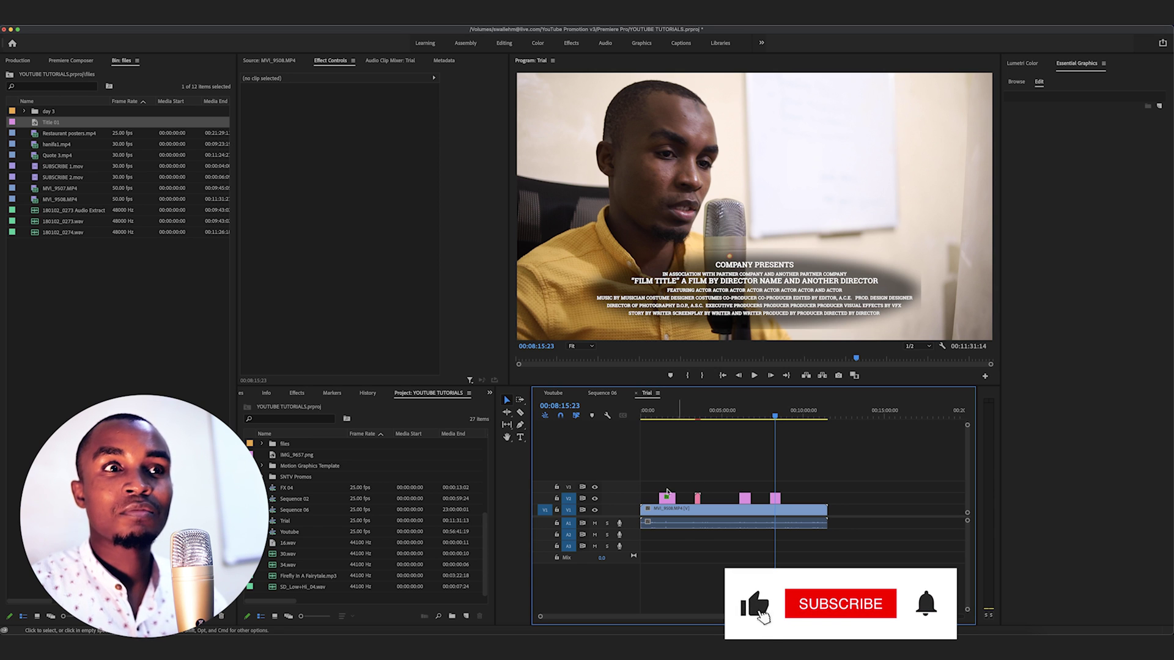
left_click(1016, 81)
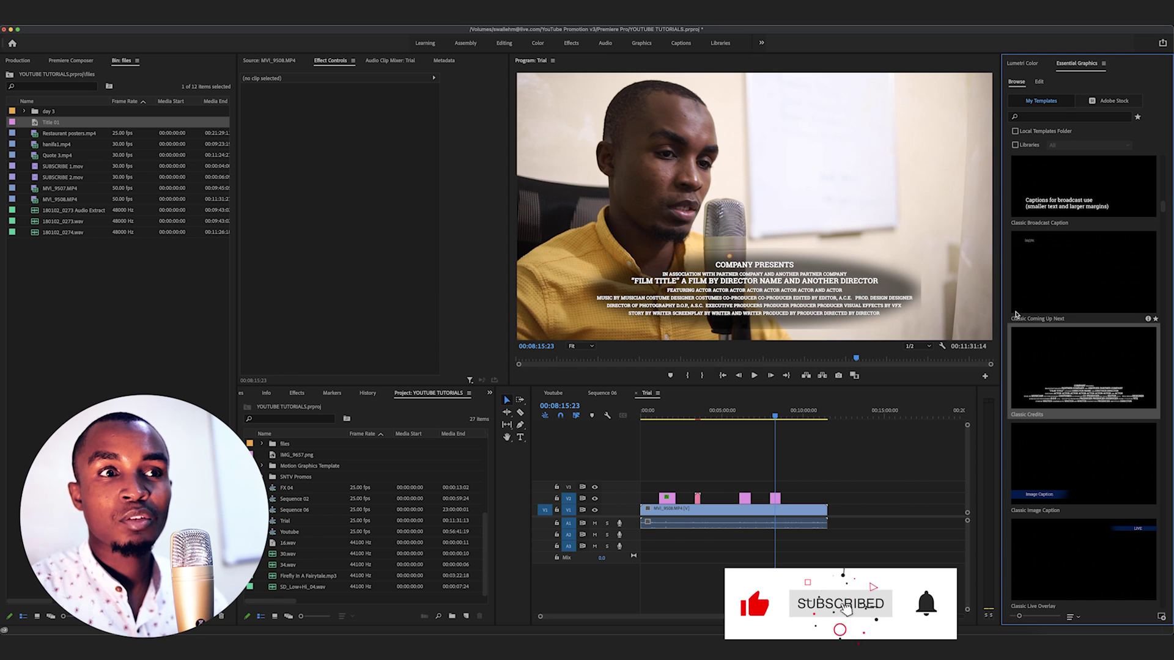
scroll(1047, 324, "down", 8)
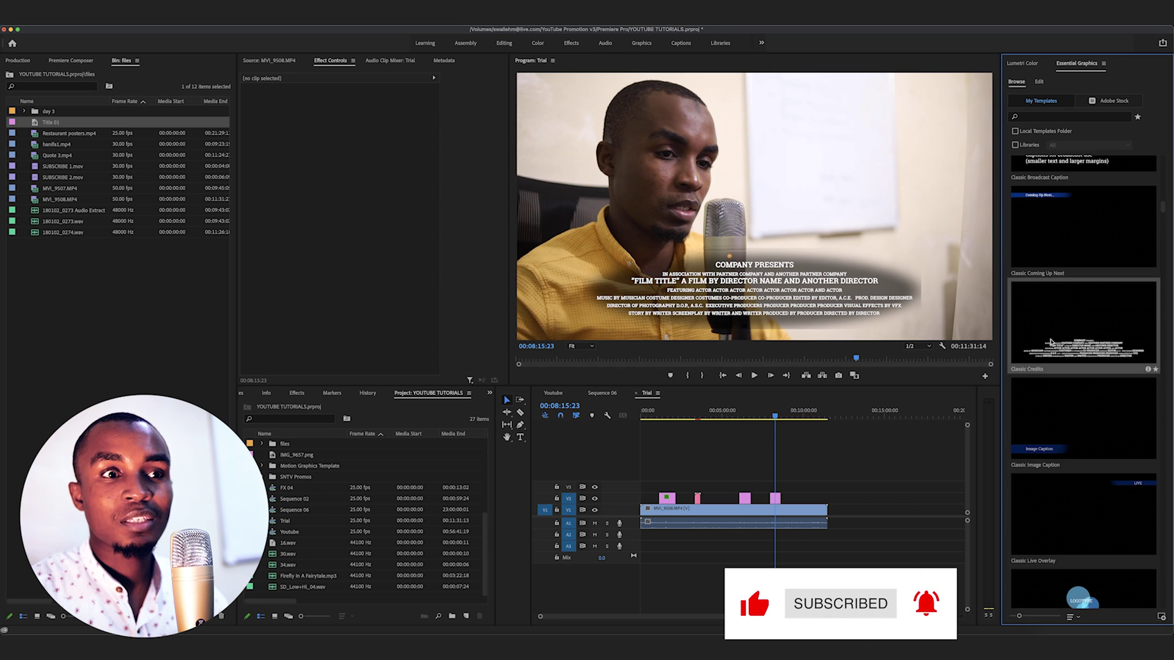
scroll(1051, 342, "down", 15)
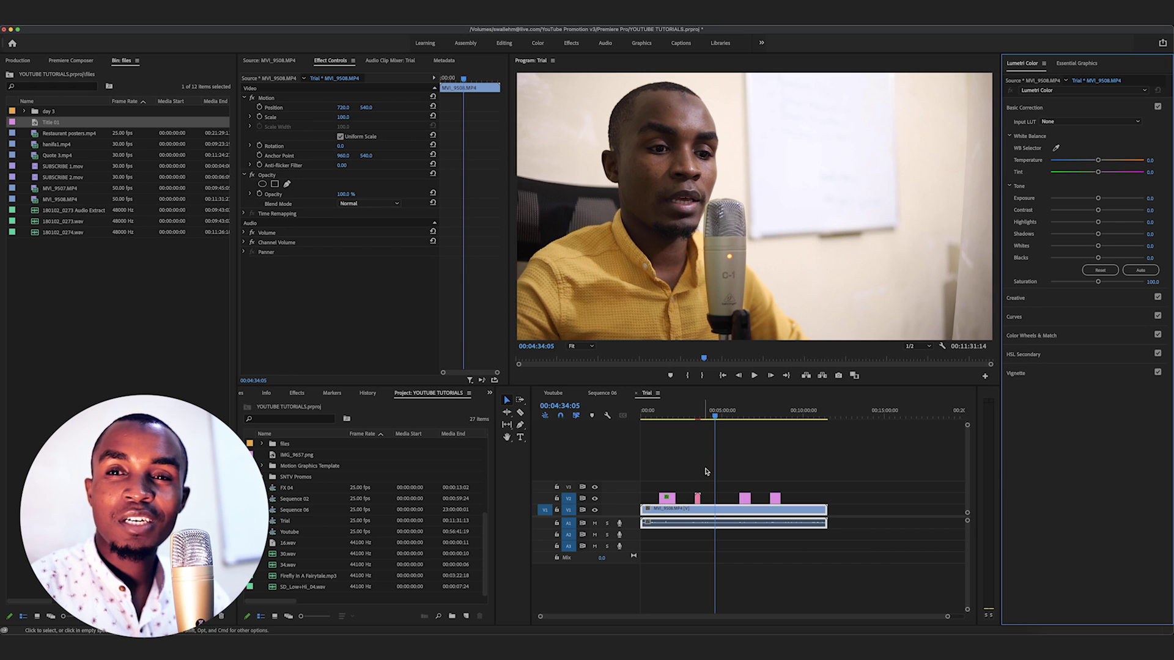
Step: At 04:51:03, sample the white wall for Temperature 4.4 and Tint -3.8, Input LUT None
left_click(720, 417)
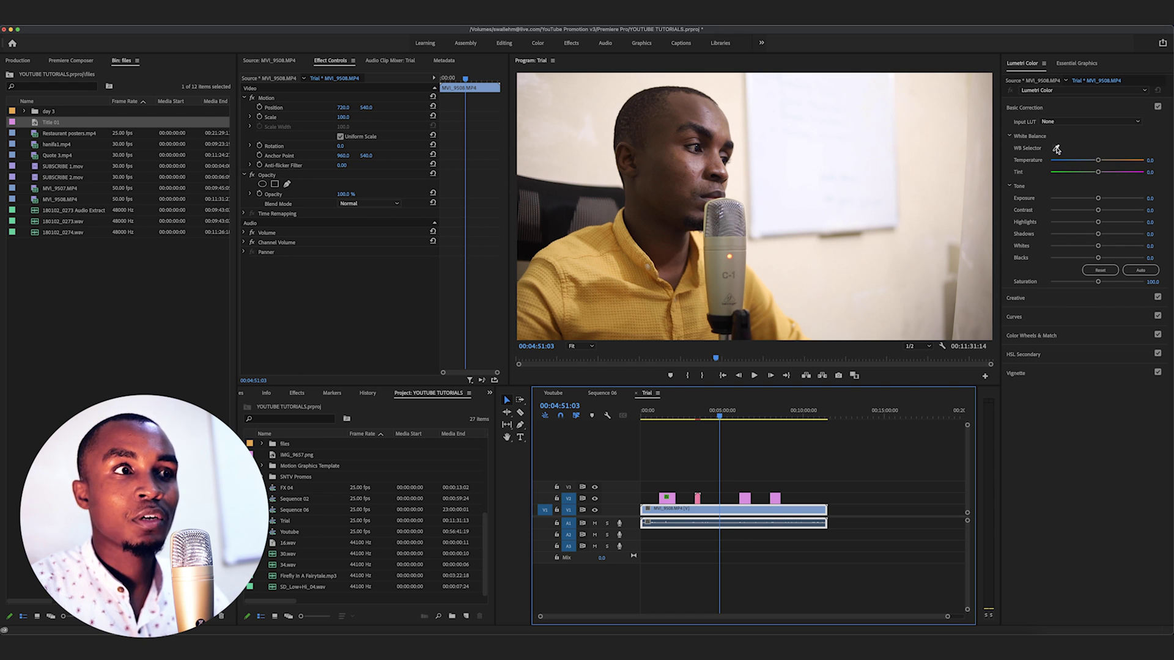
left_click(1071, 156)
left_click(803, 160)
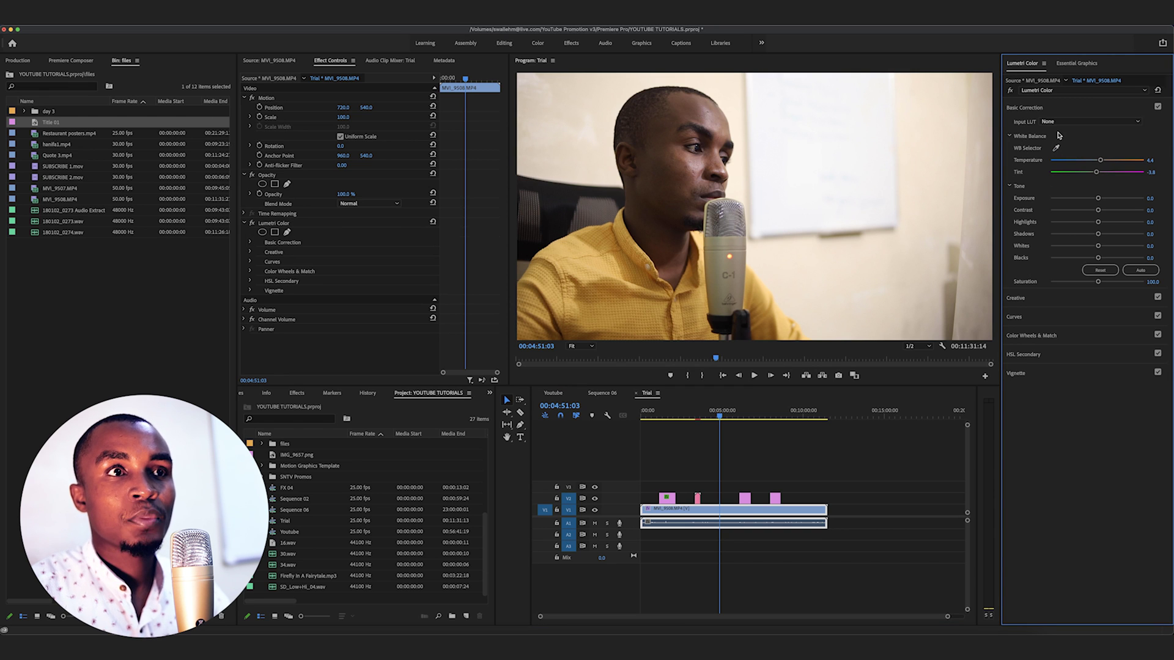
left_click(1107, 125)
left_click(1094, 114)
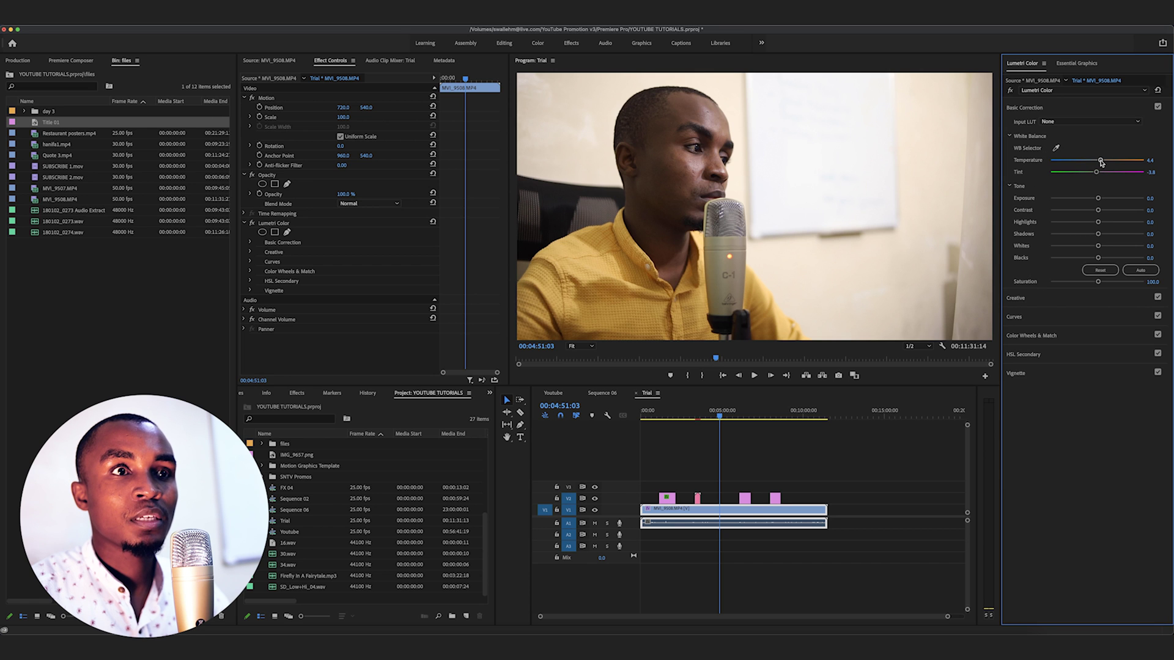
Step: Adjust Temperature and Tint, then set Exposure 0.7, Contrast 8.8, Shadows 94.5, Highlights -55.9, Whites -9.8, Blacks -12.7
mouse_move(1099, 161)
left_mouse_down()
mouse_move(1071, 163)
mouse_move(1116, 164)
mouse_move(1075, 163)
mouse_move(1094, 160)
left_mouse_up()
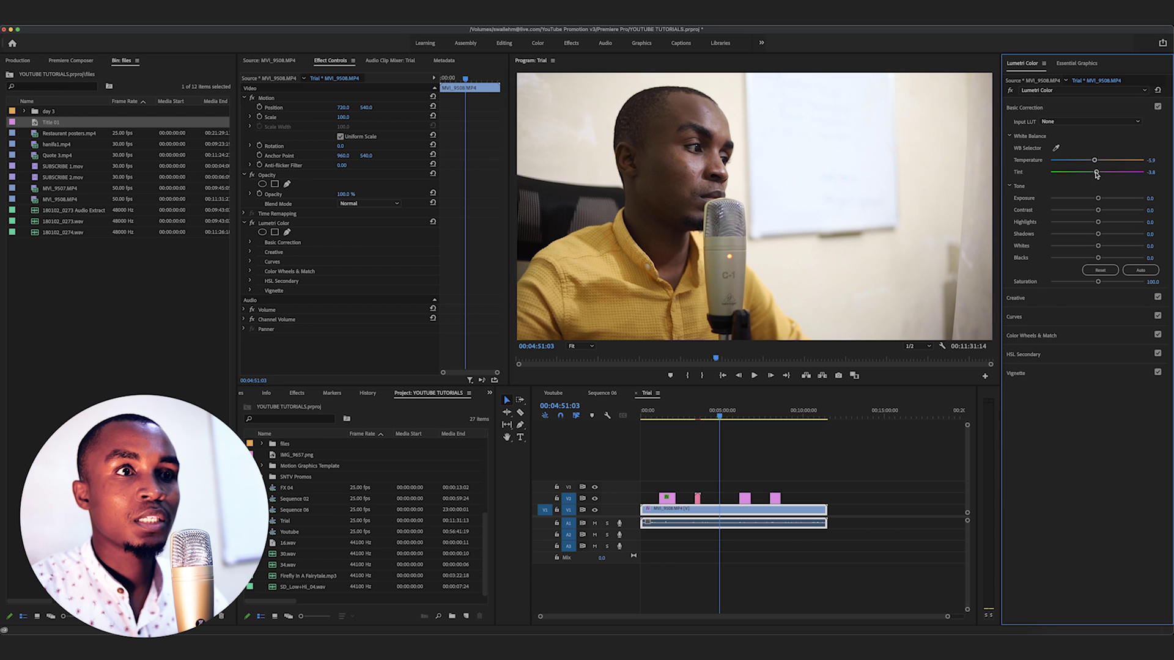
left_click_drag(1096, 172, 1103, 200)
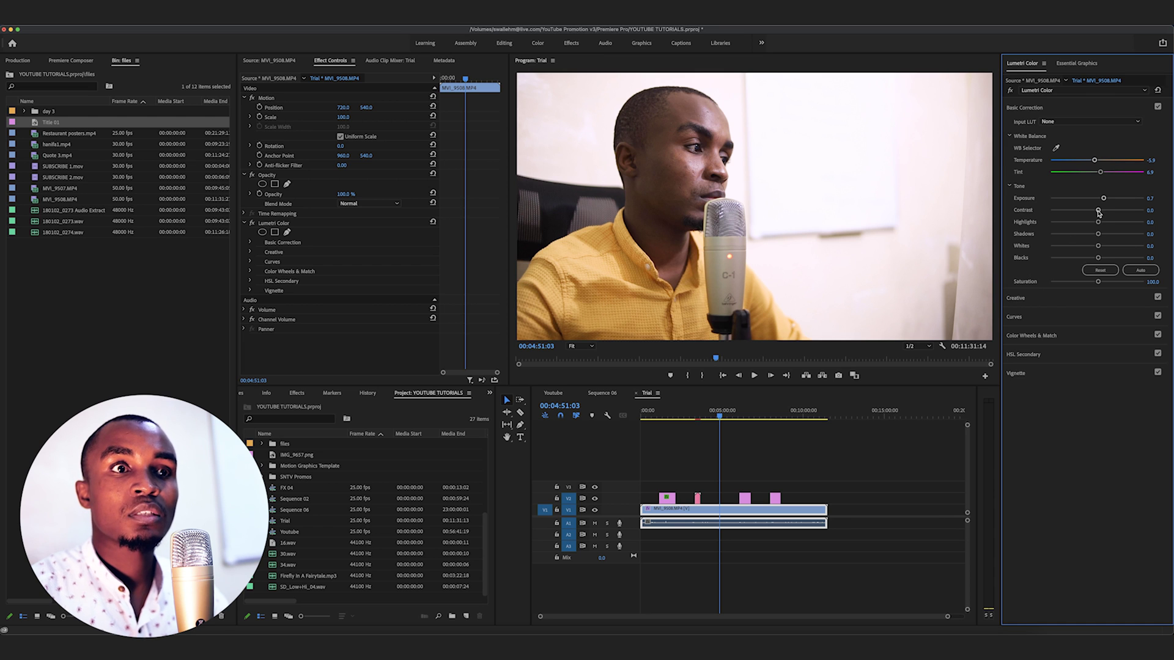
left_click_drag(1099, 211, 1101, 211)
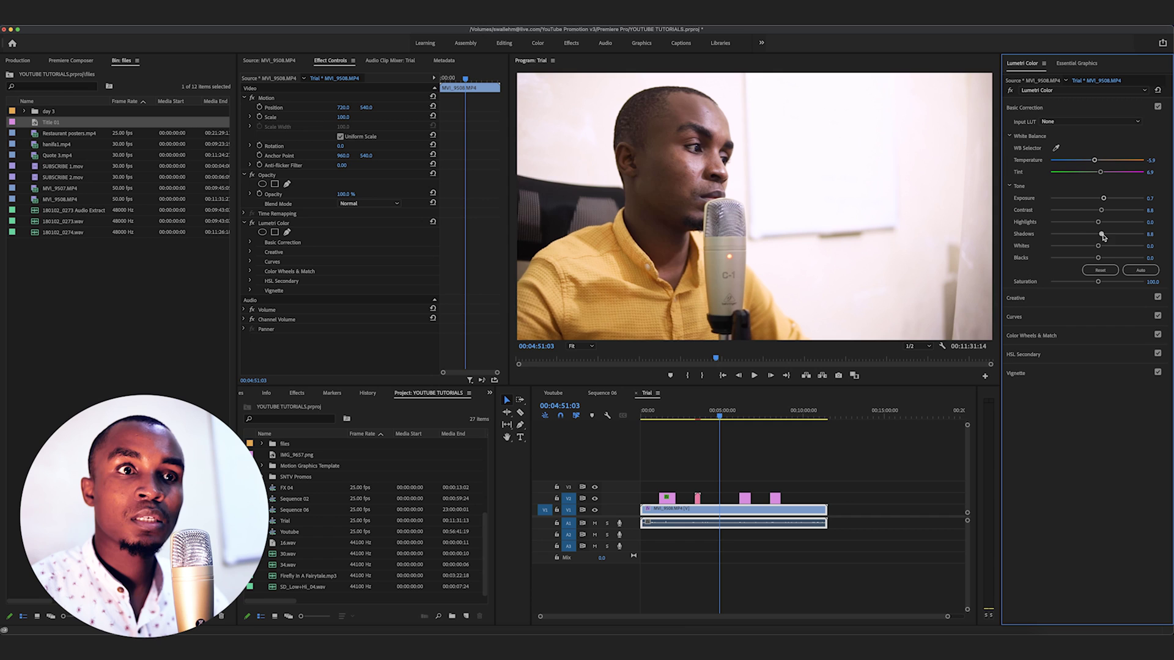
left_click_drag(1099, 236, 1137, 234)
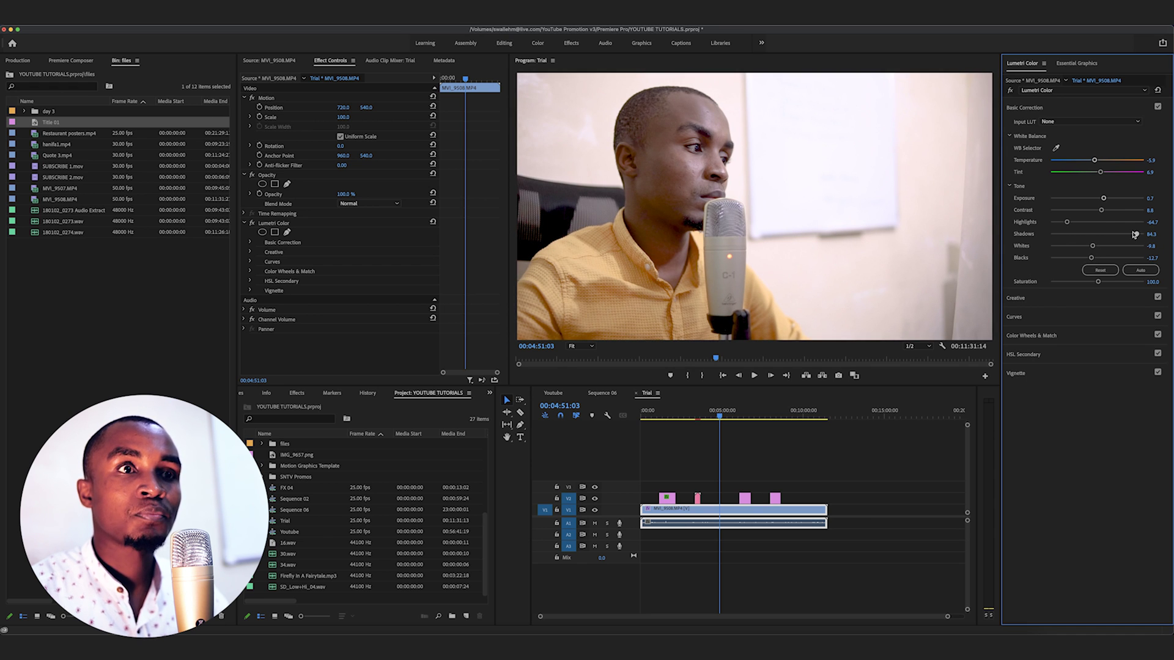
left_click_drag(1068, 223, 1069, 223)
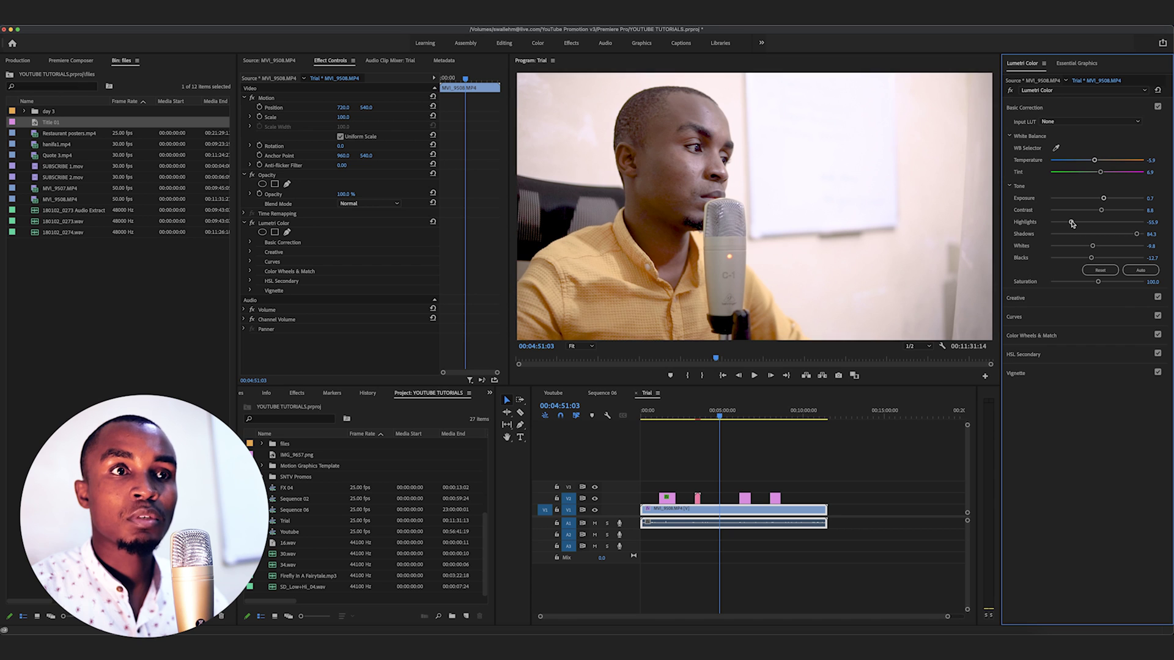
Step: Reset Highlights, Contrast, Exposure, Shadows, Whites and Blacks to 0, boosting Saturation briefly before returning it to 100
double_click(1069, 224)
double_click(1104, 212)
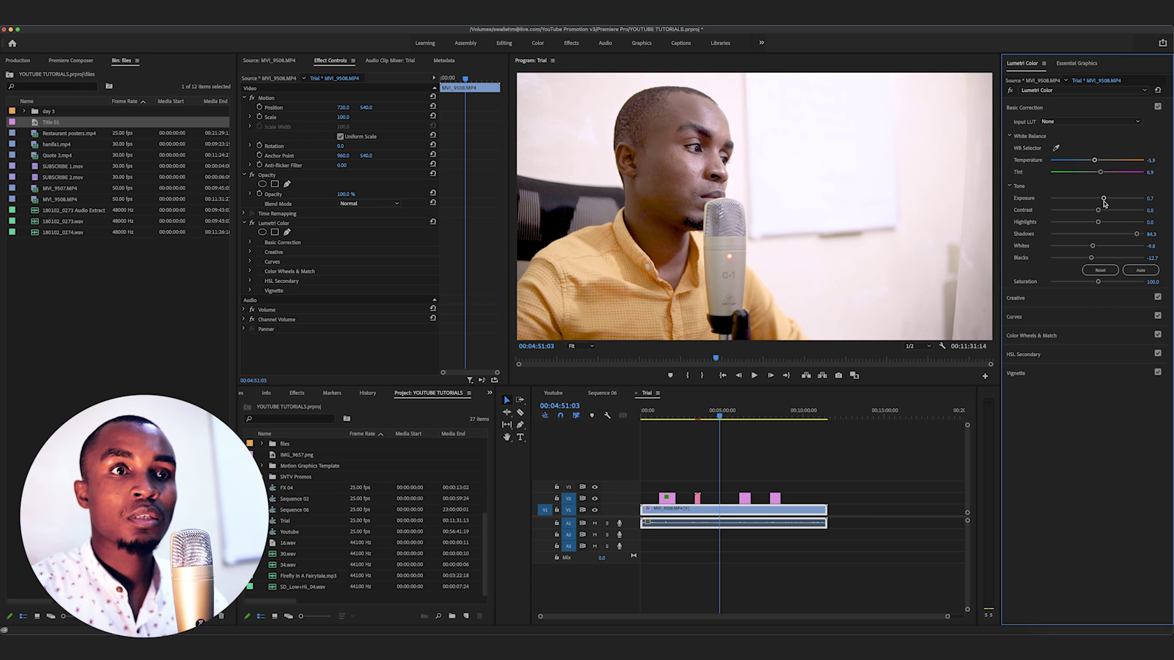
double_click(1103, 198)
double_click(1136, 234)
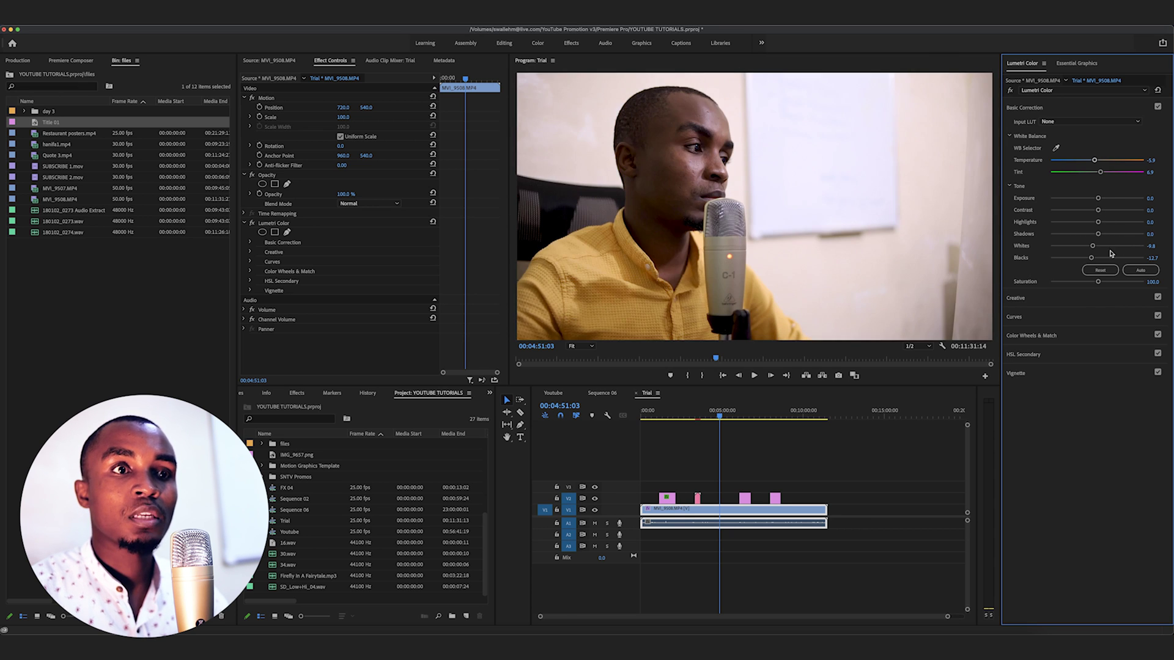
double_click(1092, 245)
double_click(1091, 258)
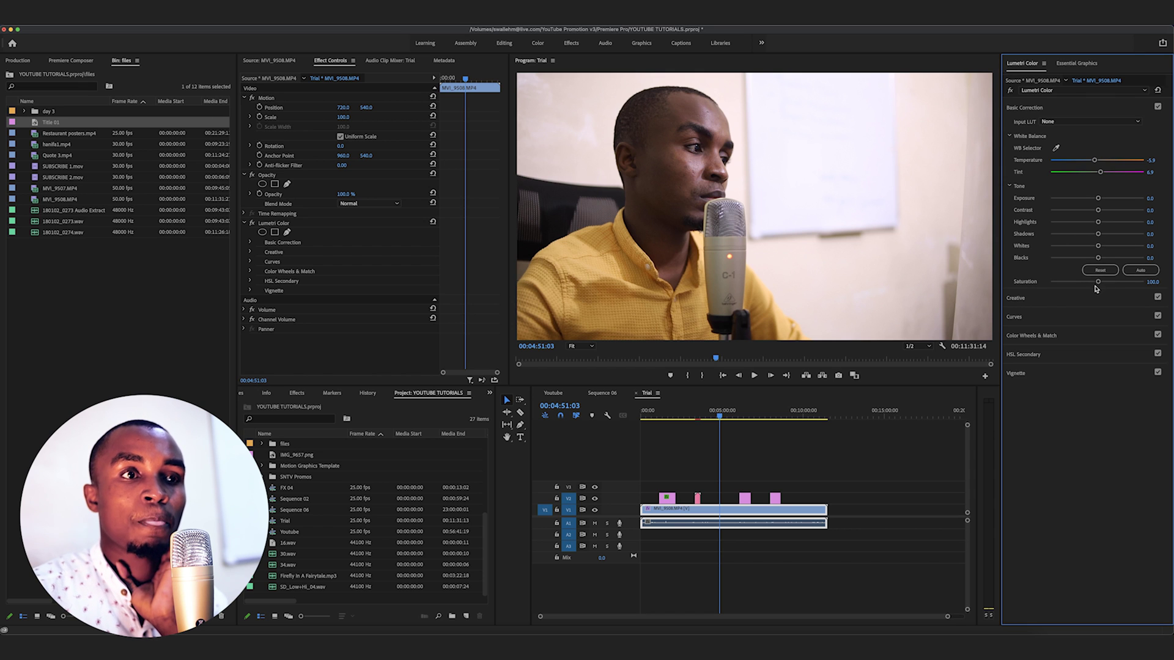
mouse_move(1097, 284)
left_mouse_down()
mouse_move(1082, 287)
mouse_move(1129, 284)
mouse_move(1101, 285)
mouse_move(1111, 284)
left_mouse_up()
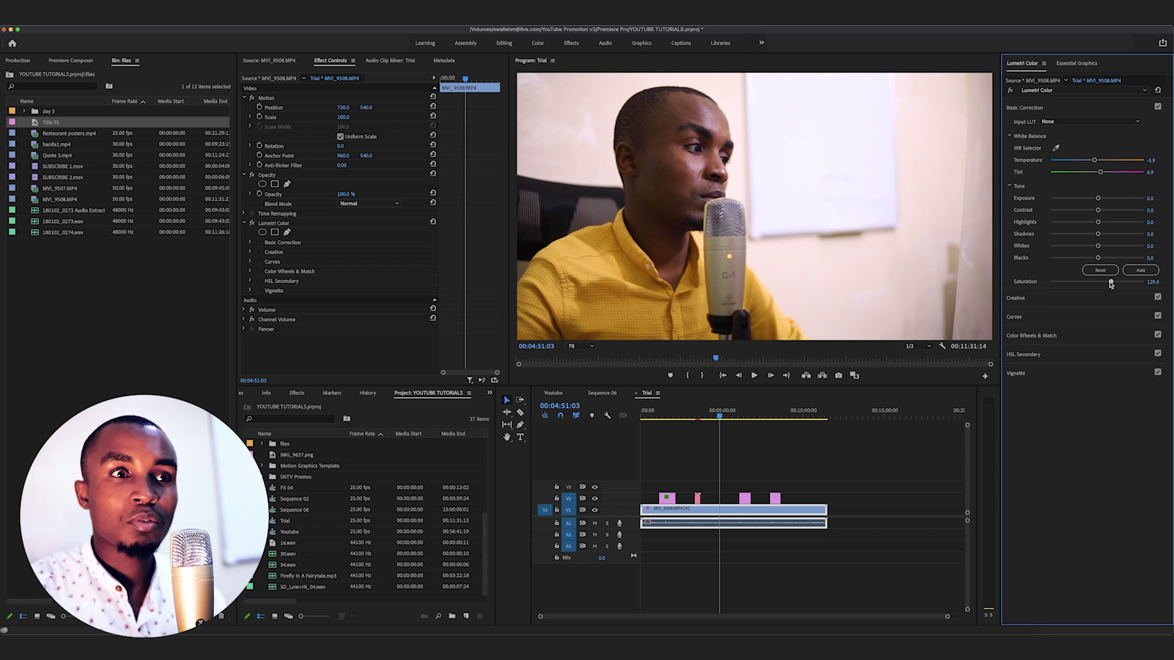
left_click_drag(1110, 284, 1099, 282)
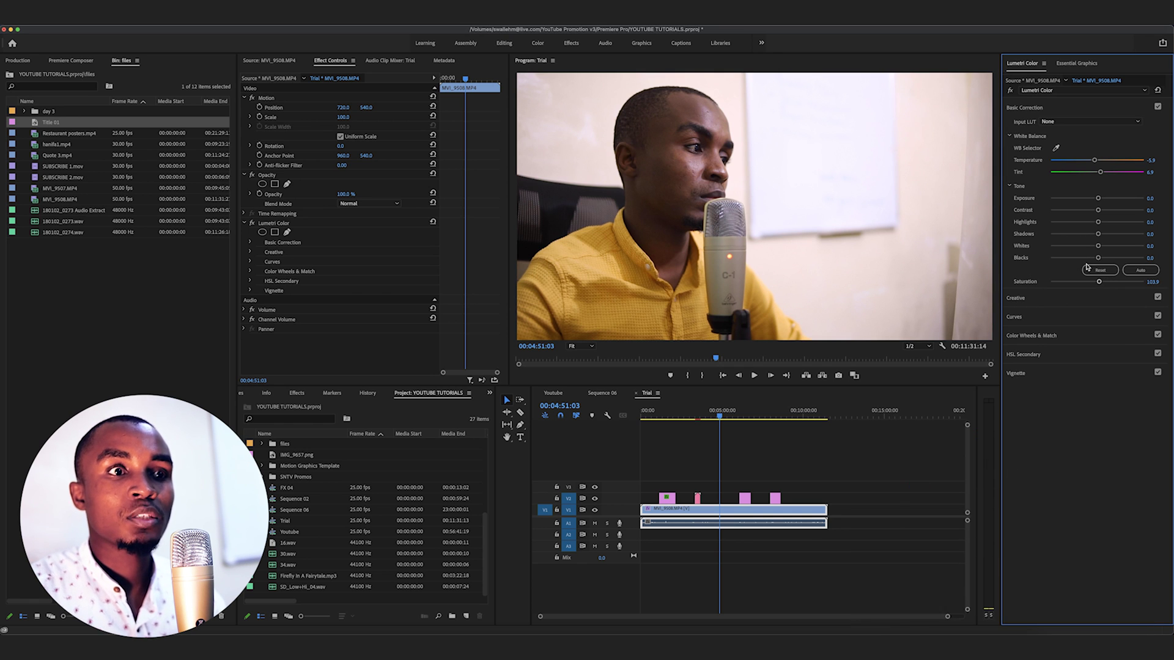
Step: Expand Lumetri's Creative section and show the Look dropdown, still at None
left_click(1019, 301)
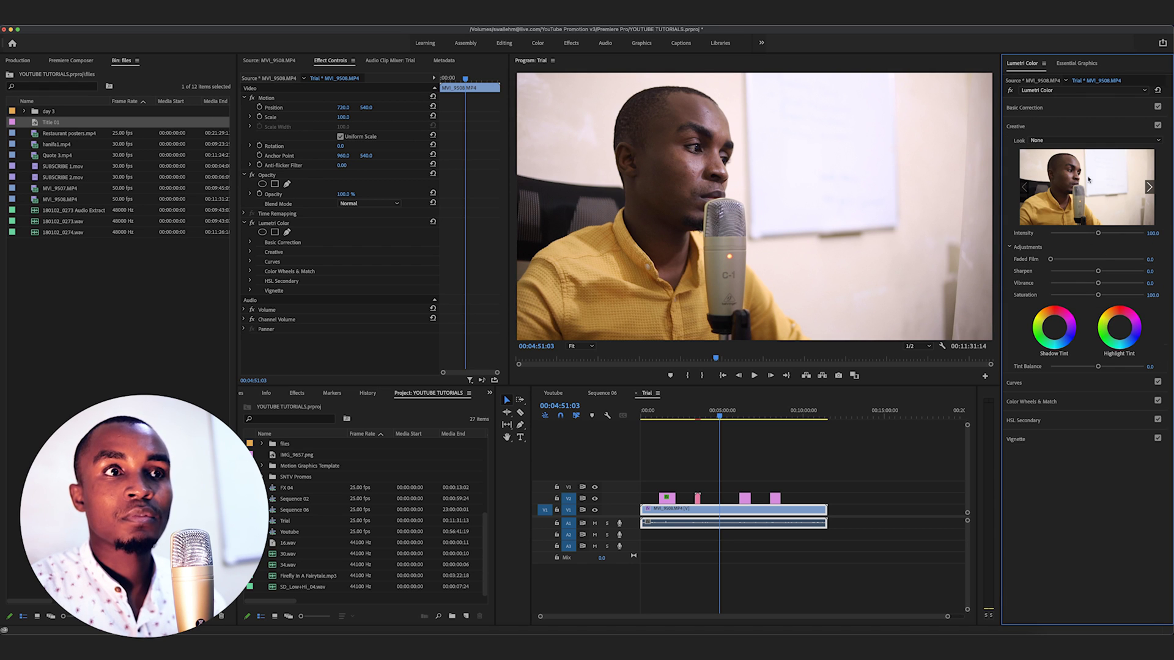
left_click(1057, 141)
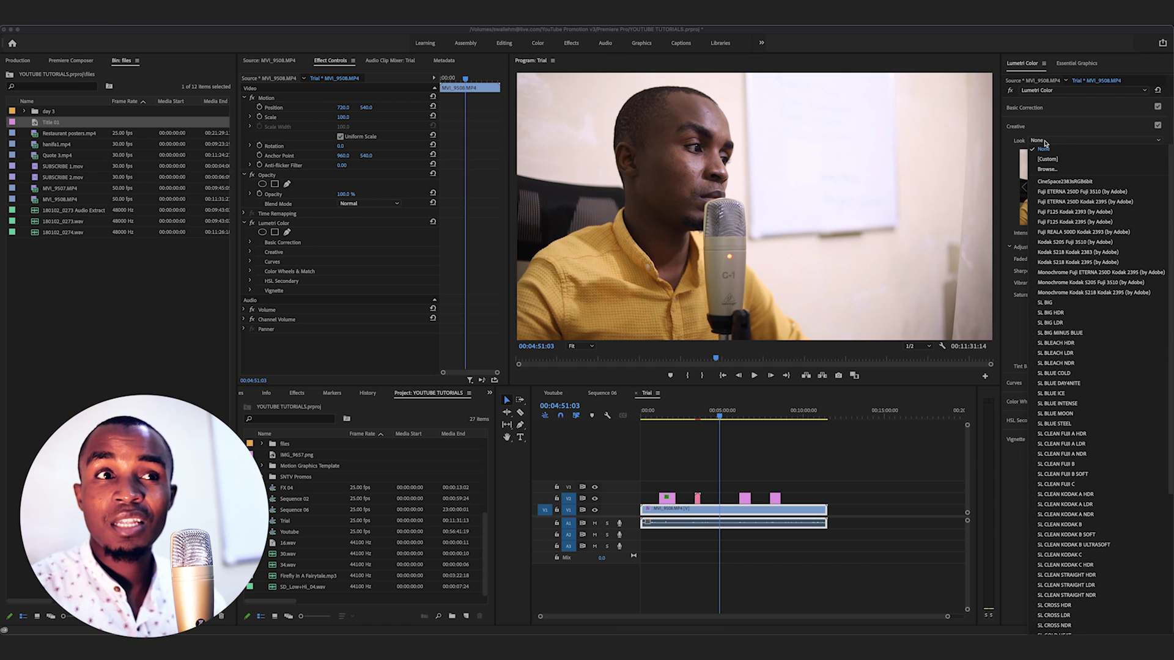